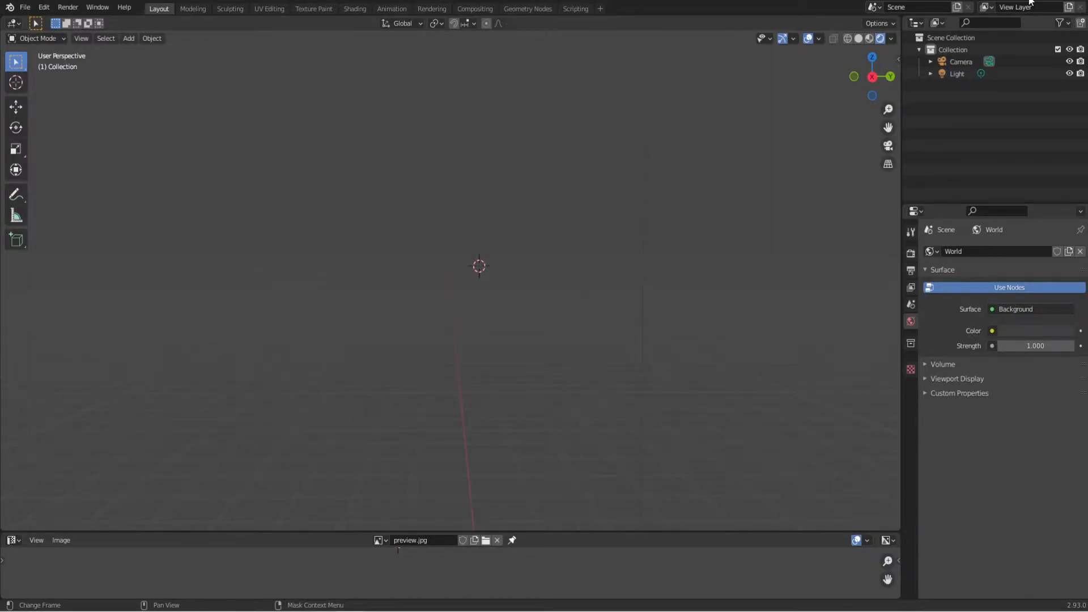
Drag the vase photo from the Downloads folder into the viewport as a reference Empty.
key(super+e)
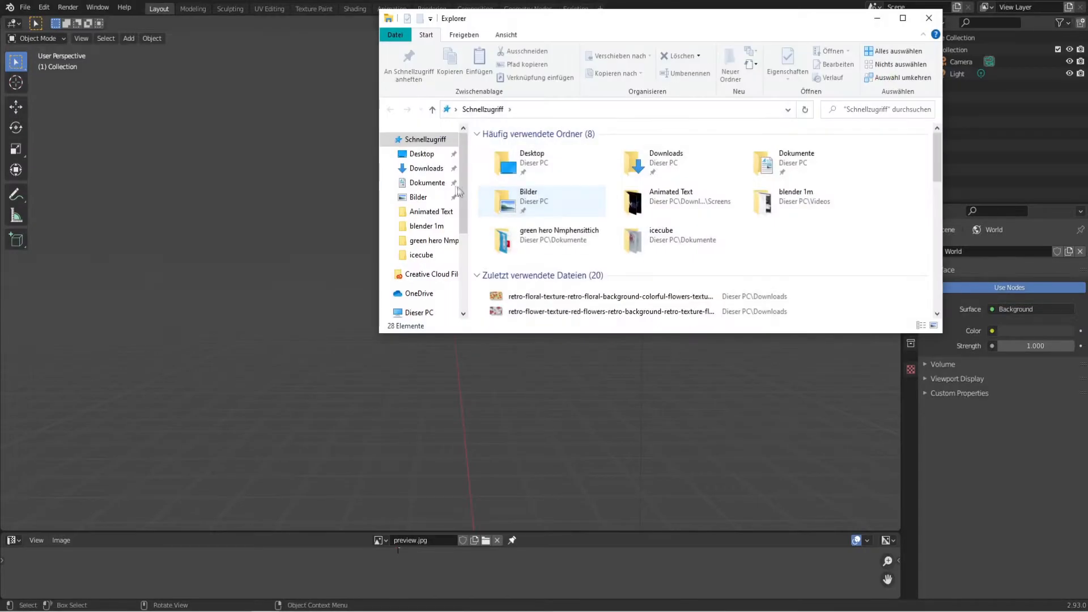
click(425, 168)
drag(896, 287, 300, 257)
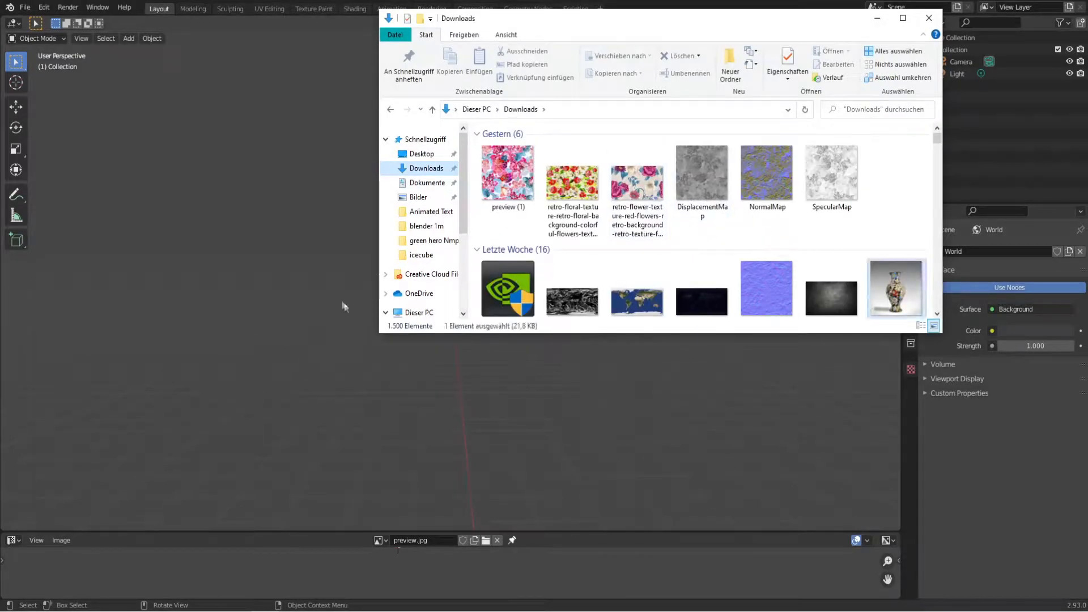
click(711, 143)
In Right Ortho view, position the reference image and add a NURBS Path curve.
click(871, 77)
scroll(504, 258, down, 4)
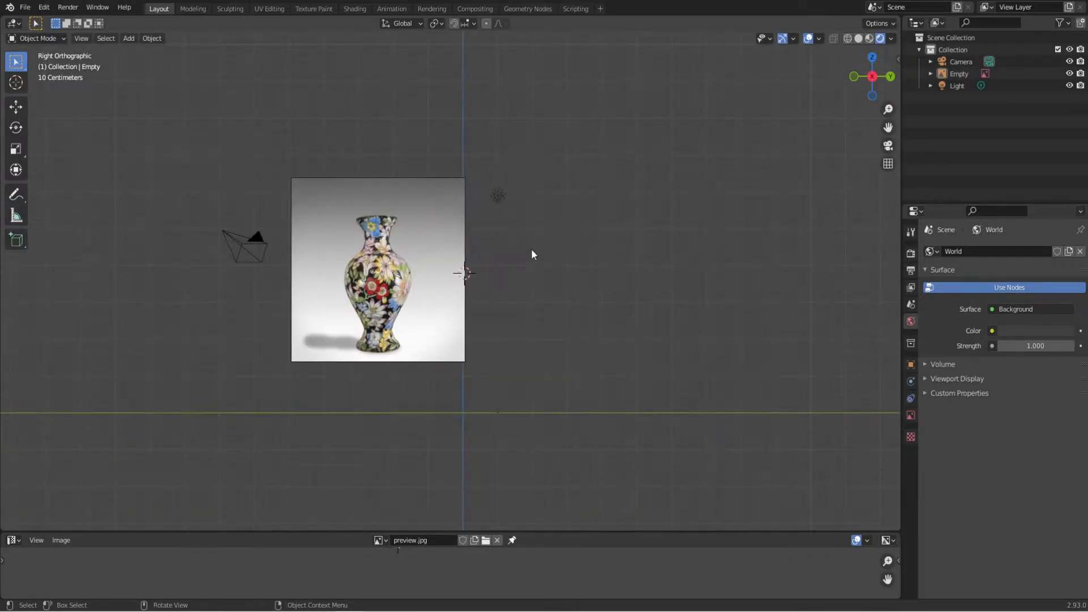
drag(432, 266, 555, 318)
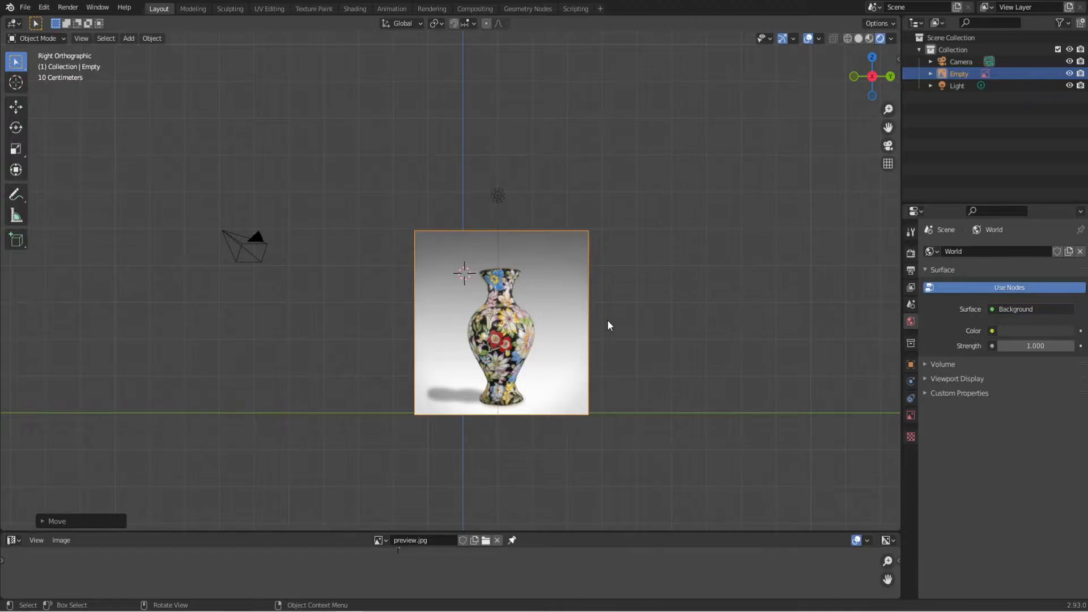
key(shift+a)
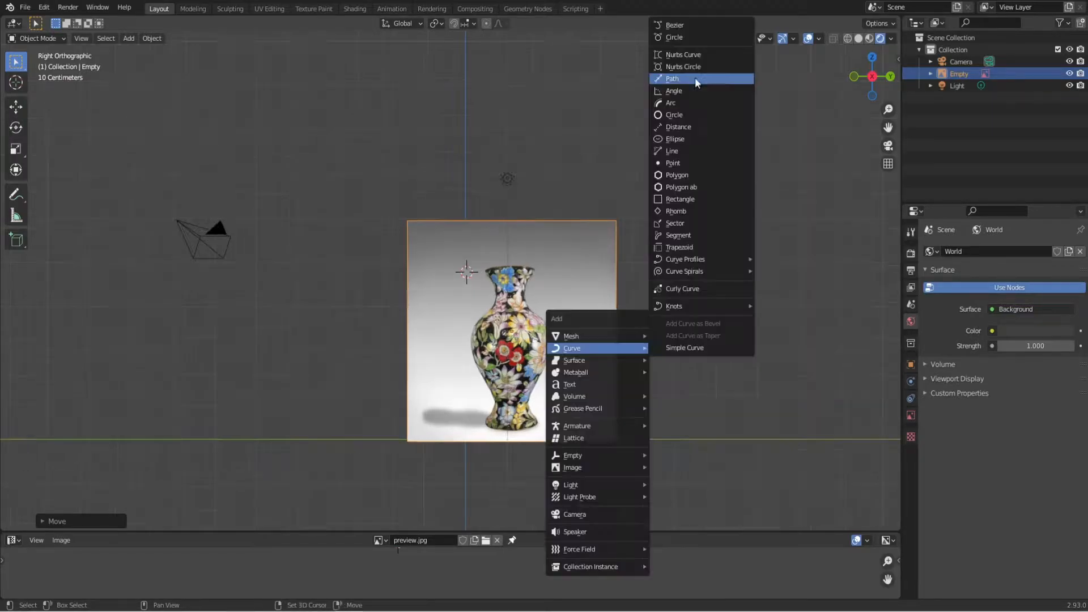
click(695, 77)
Rotate the path 90 degrees upright and move it onto the vase in the photo.
key(r)
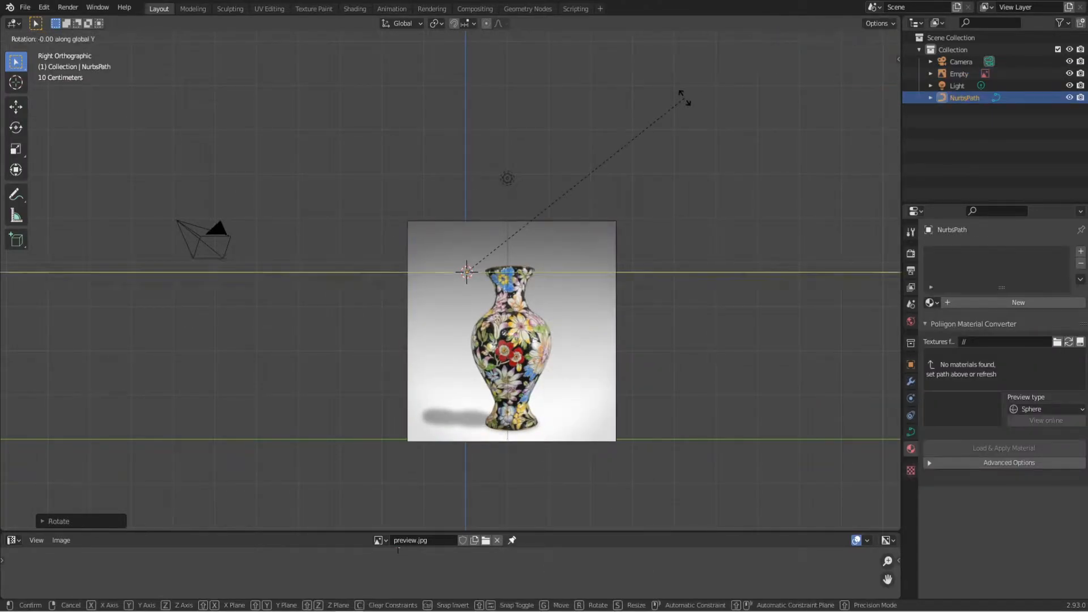
key(9)
key(0)
key(Return)
key(g)
click(721, 266)
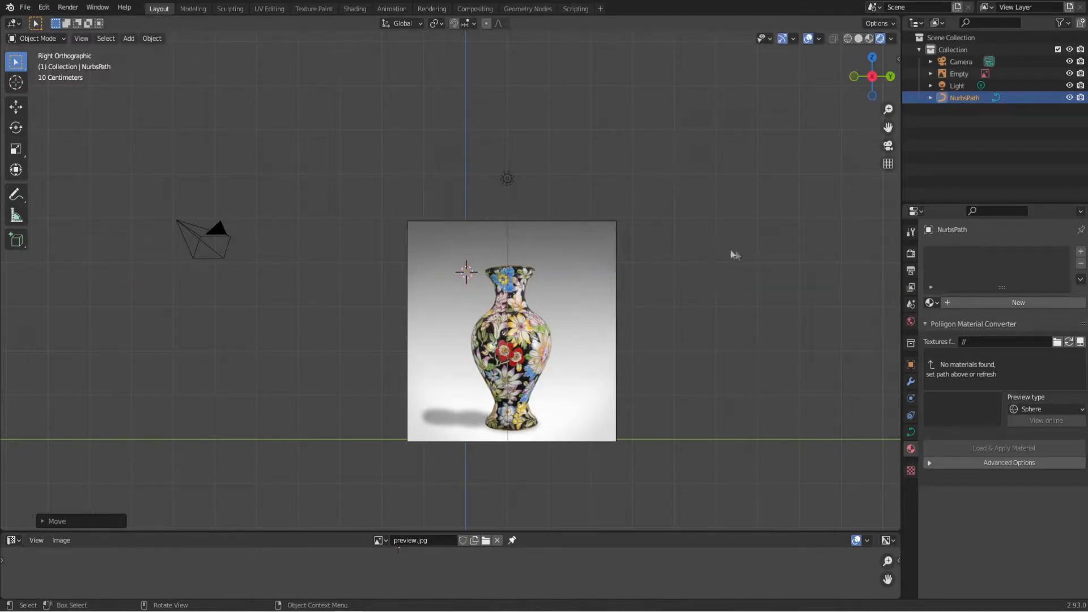
scroll(705, 245, up, 3)
In Edit Mode, subdivide the path and move its points along the vase silhouette.
key(Tab)
right_click(647, 239)
click(646, 242)
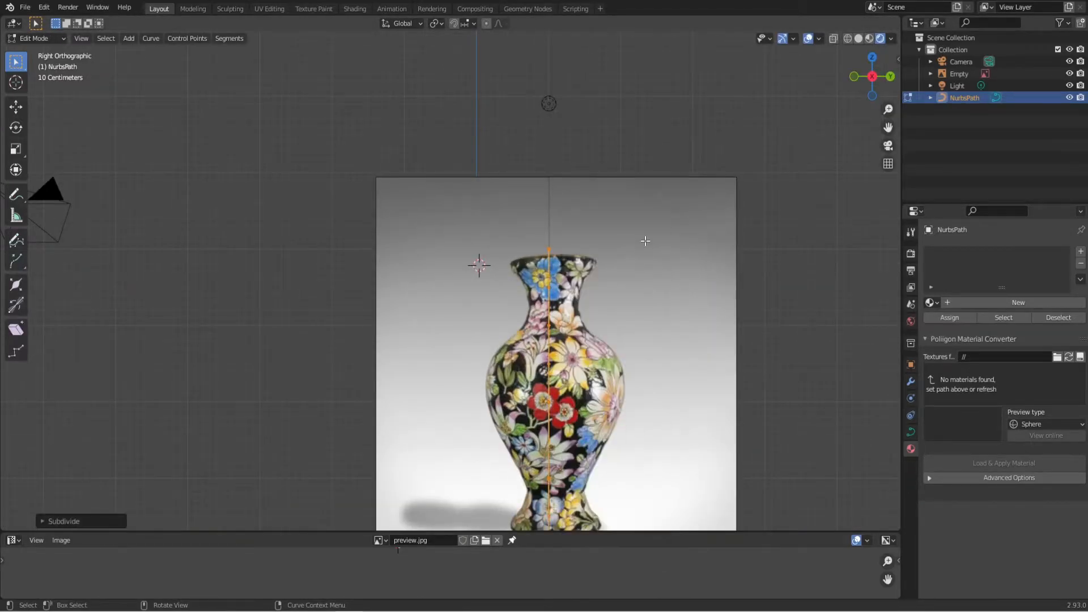
shift+middle_drag(643, 241, 610, 231)
key(g)
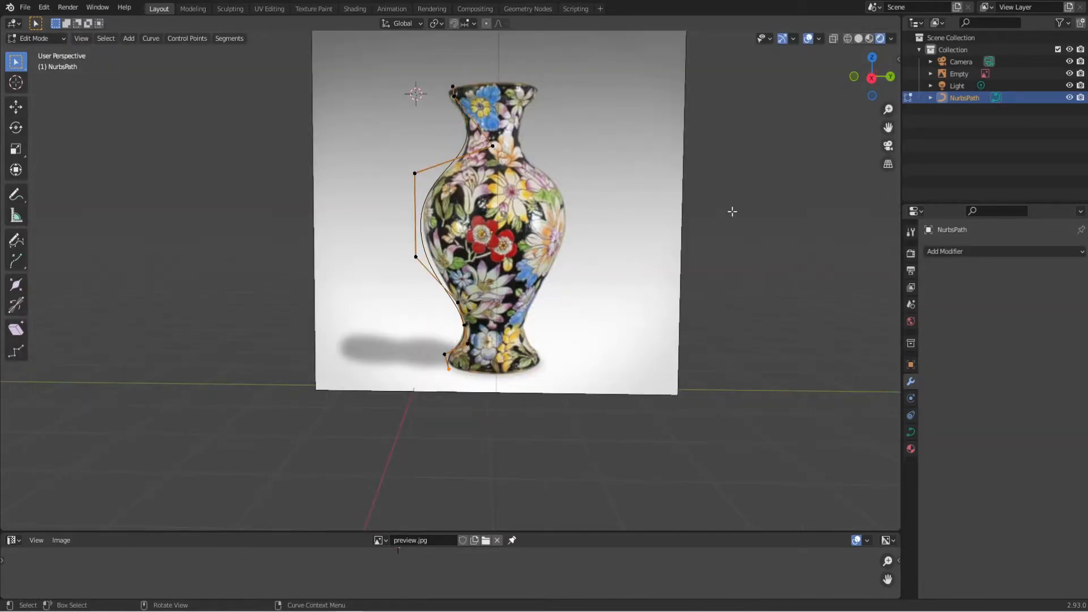
Add a Screw modifier revolving the profile around the X axis into a vase.
click(987, 252)
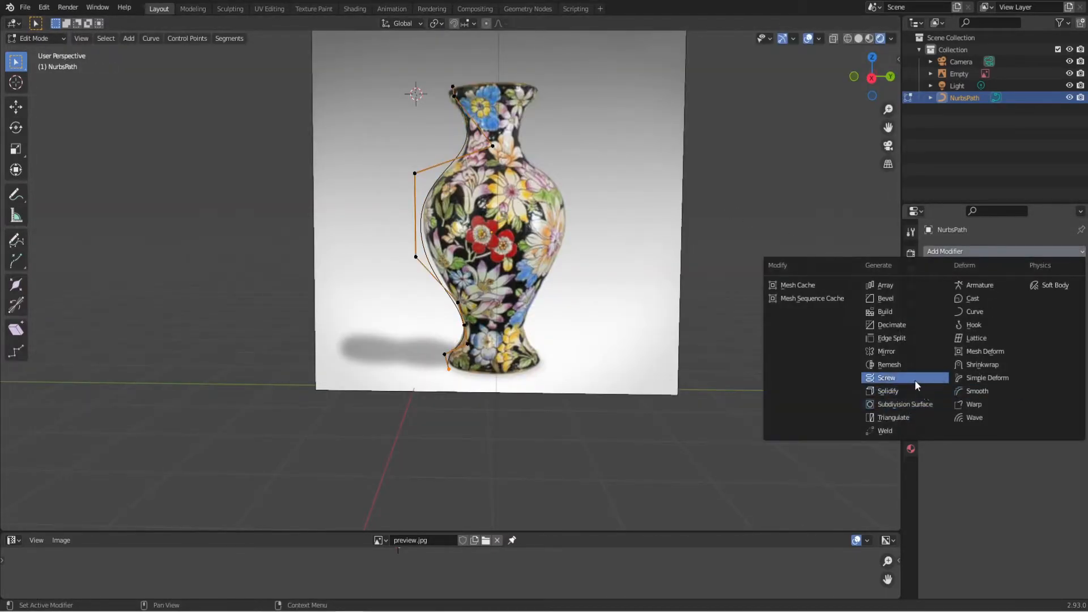
click(915, 379)
click(1000, 338)
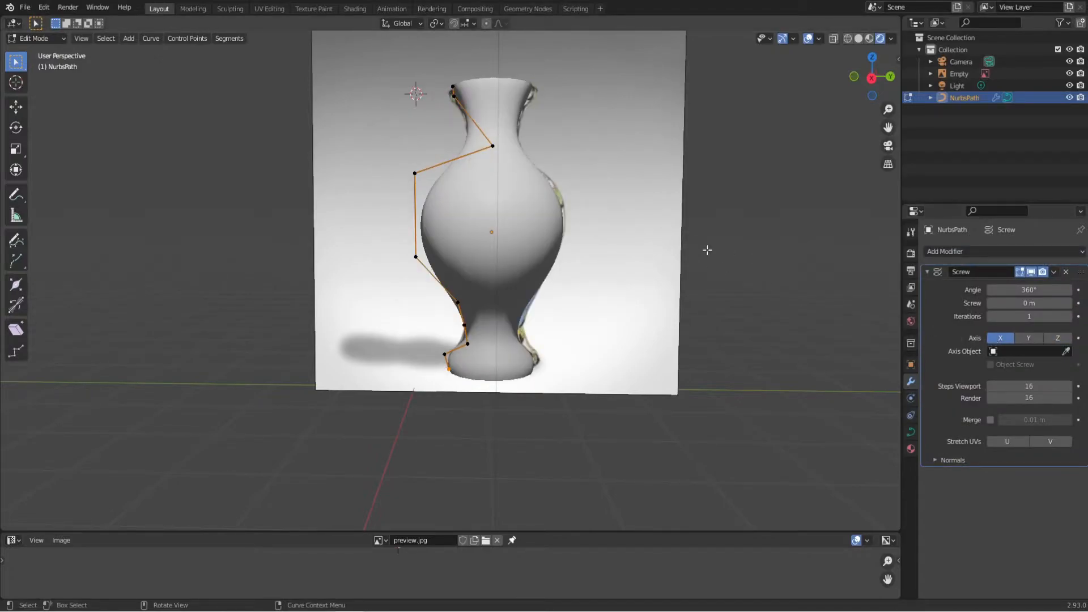
Add Solidify for wall thickness and Subdivision Surface to smooth the vase.
click(1024, 251)
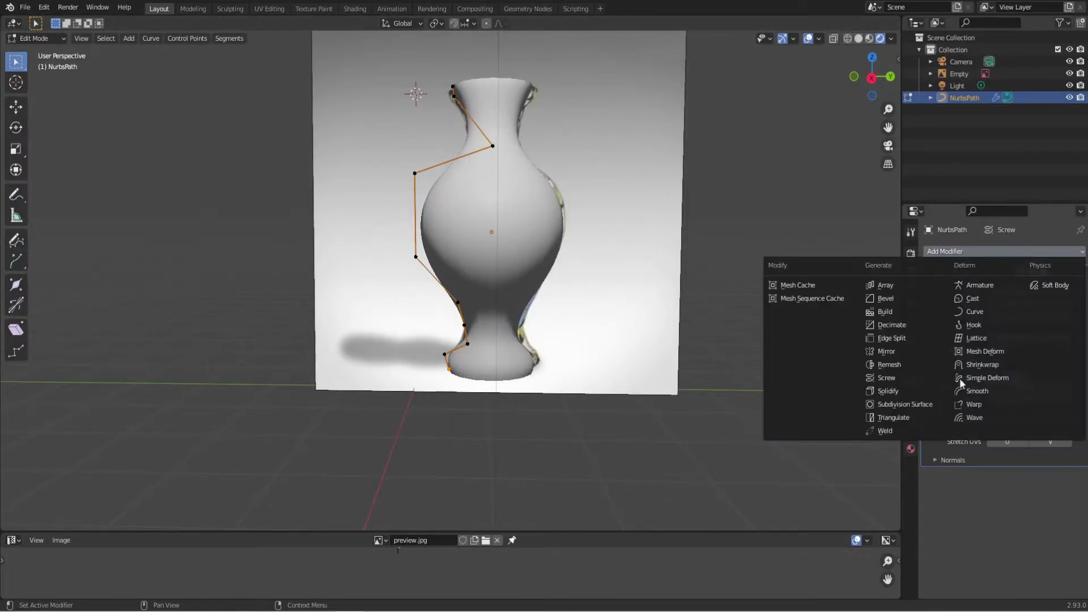
click(929, 392)
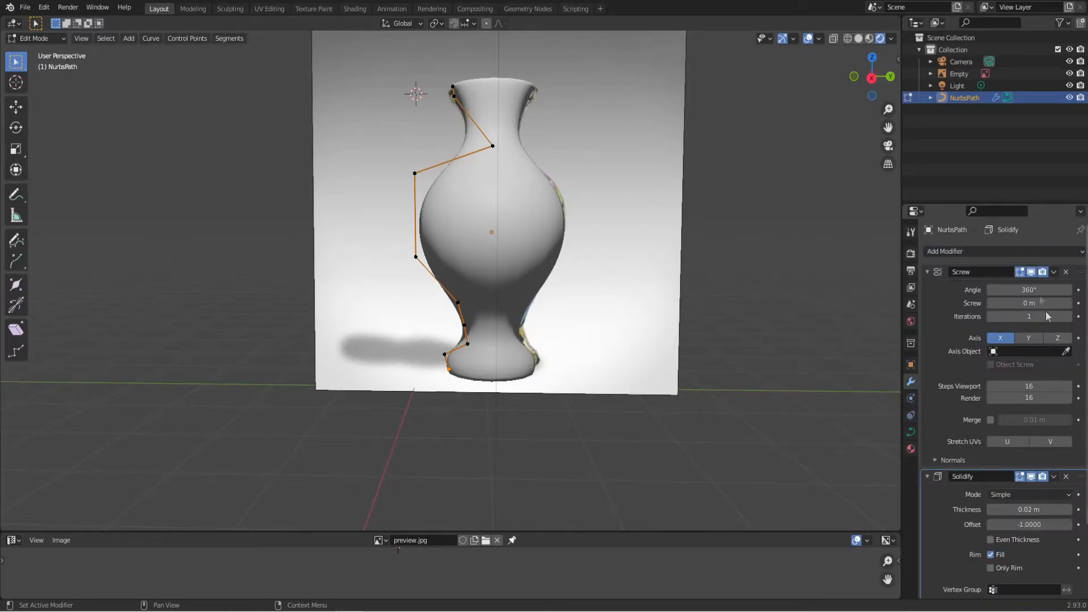
click(972, 251)
click(905, 404)
Extrude a new point from the profile's bottom end inward to close the base, then leave Edit Mode.
middle_drag(685, 342, 620, 360)
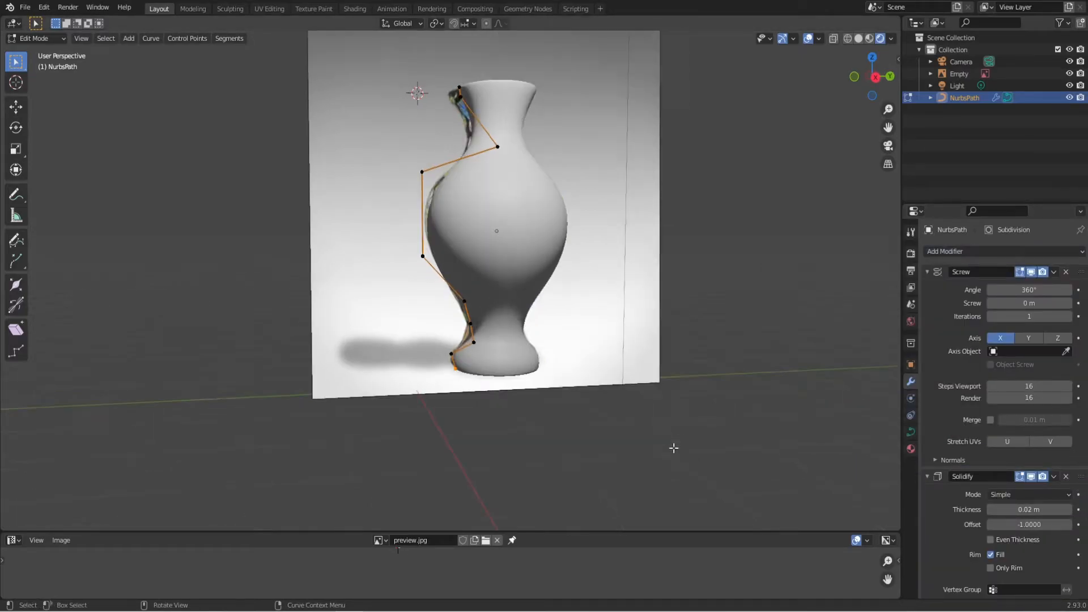
scroll(619, 362, up, 4)
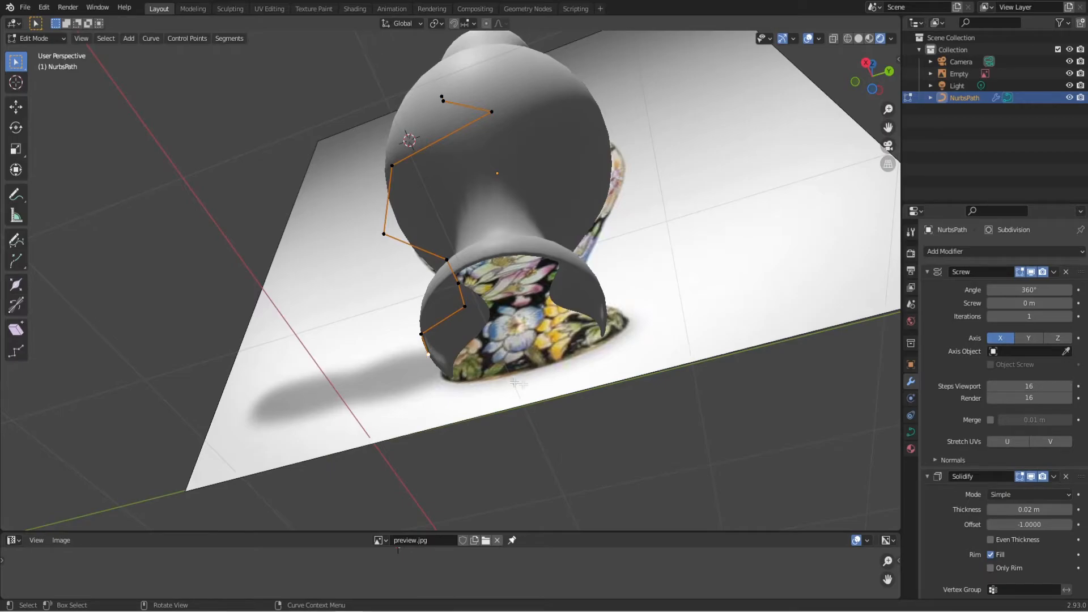
key(e)
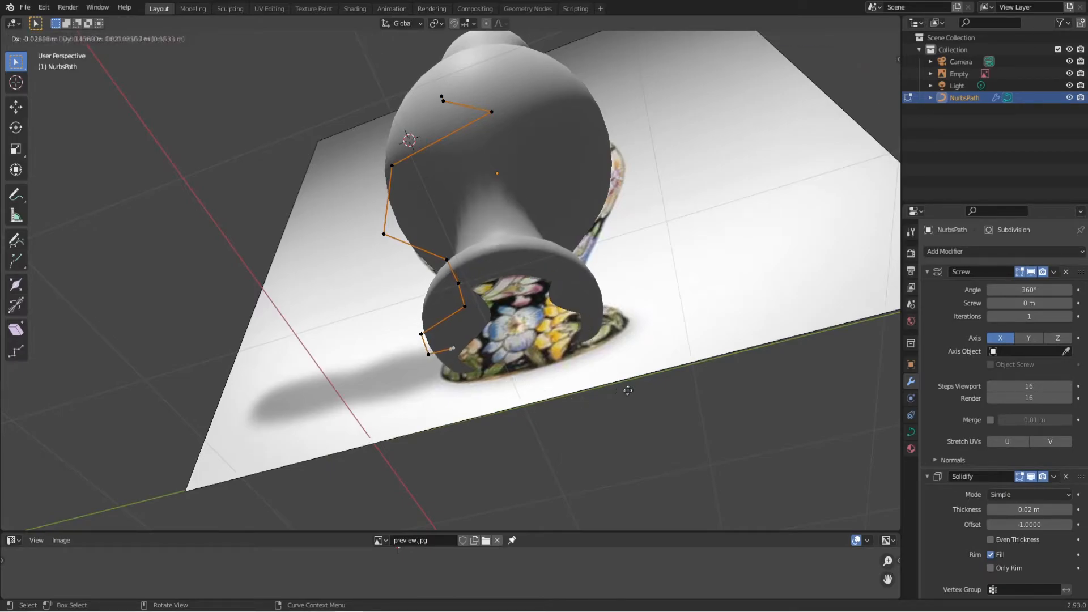
click(681, 372)
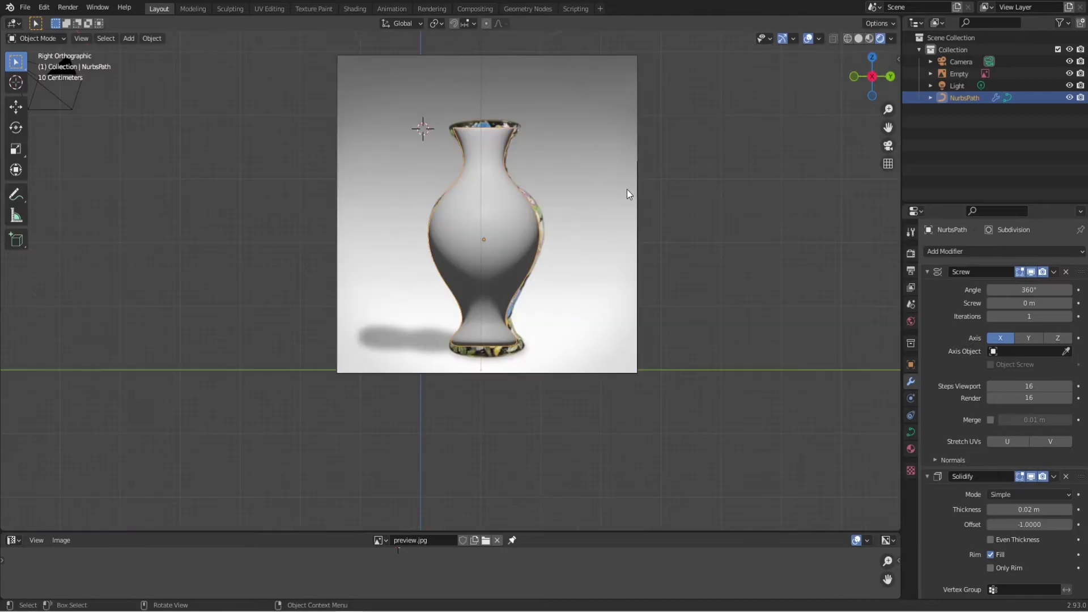
key(Tab)
key(KP_3)
Delete the reference Empty and texture the vase with the floral image as Base Color.
click(614, 191)
key(Delete)
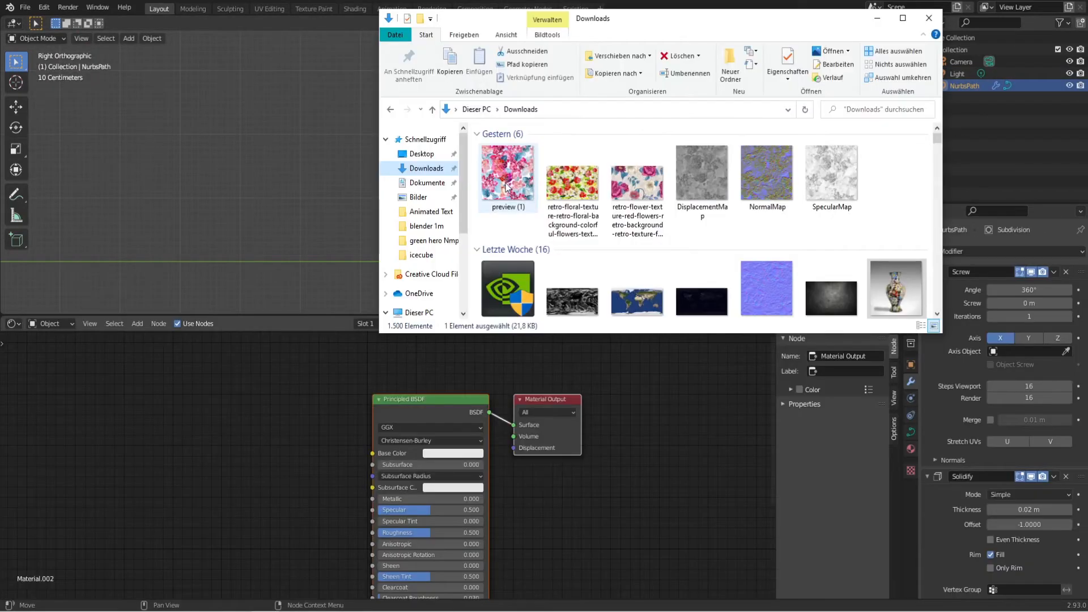
drag(508, 177, 201, 494)
drag(304, 394, 371, 453)
key(z)
scroll(598, 154, down, 3)
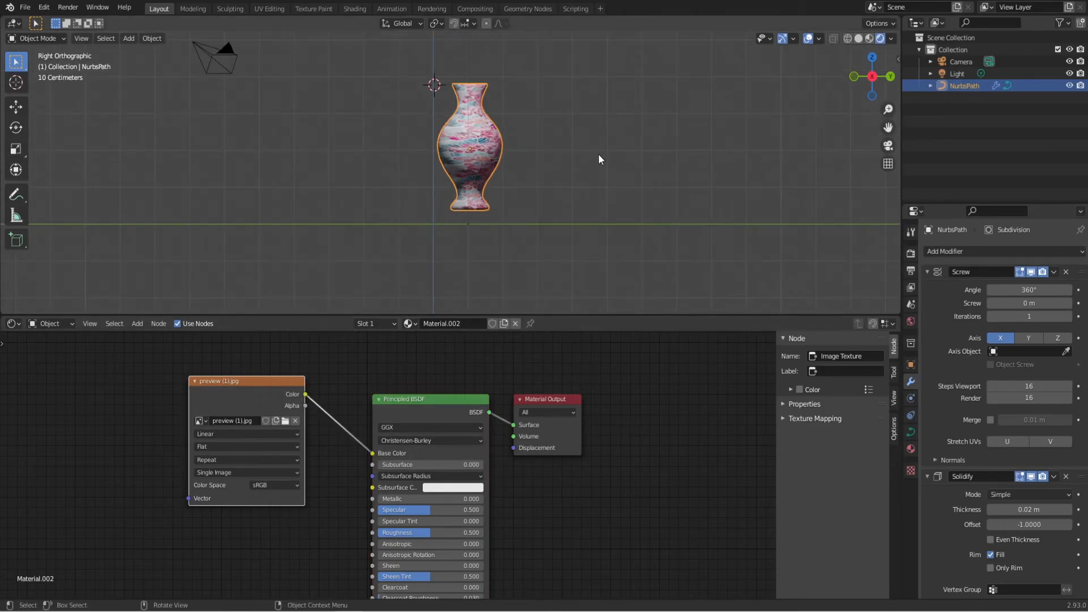
Convert the vase curve object into a mesh.
click(161, 39)
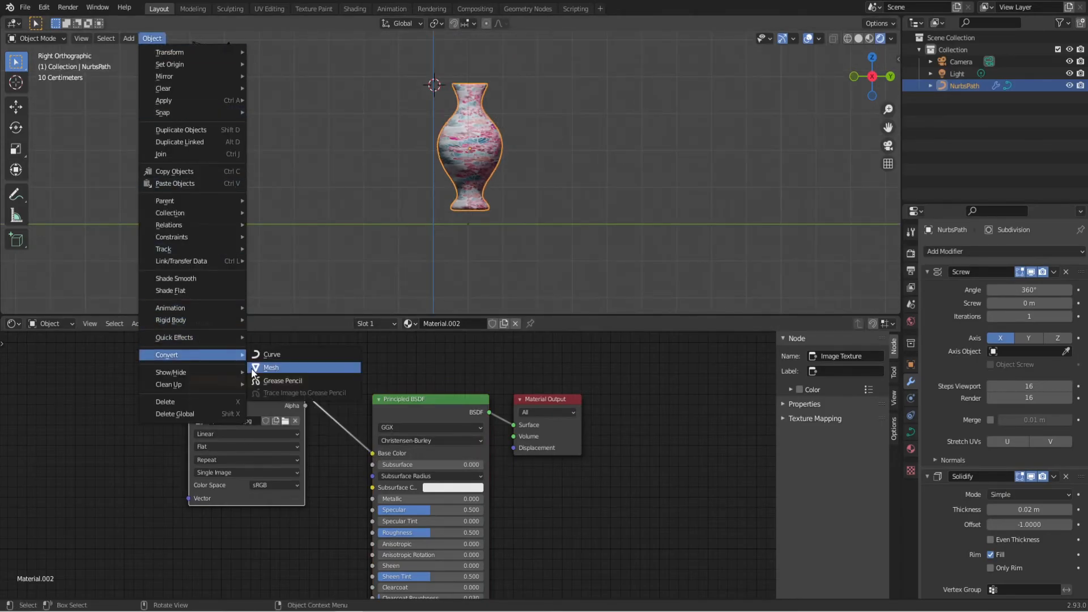
click(251, 368)
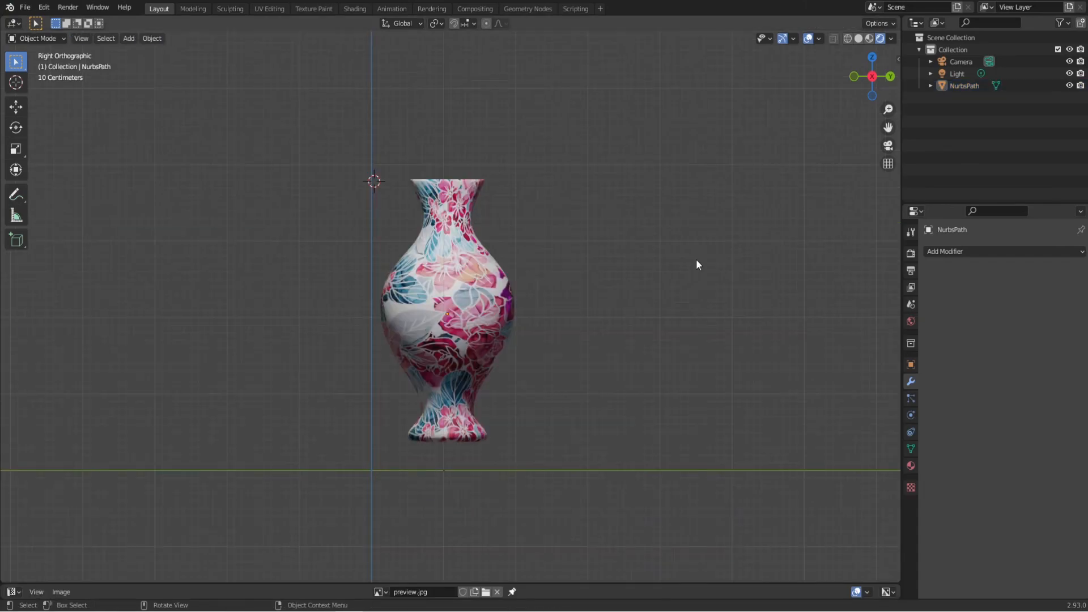